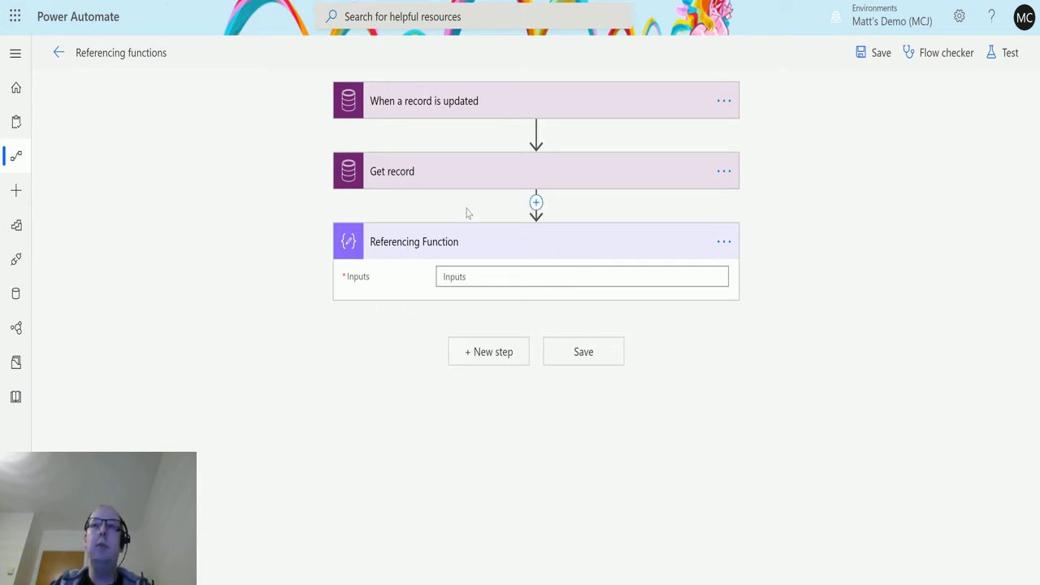
- In the Referencing Function Inputs, start an expression and scroll to the body(actionName) referencing function
click(483, 277)
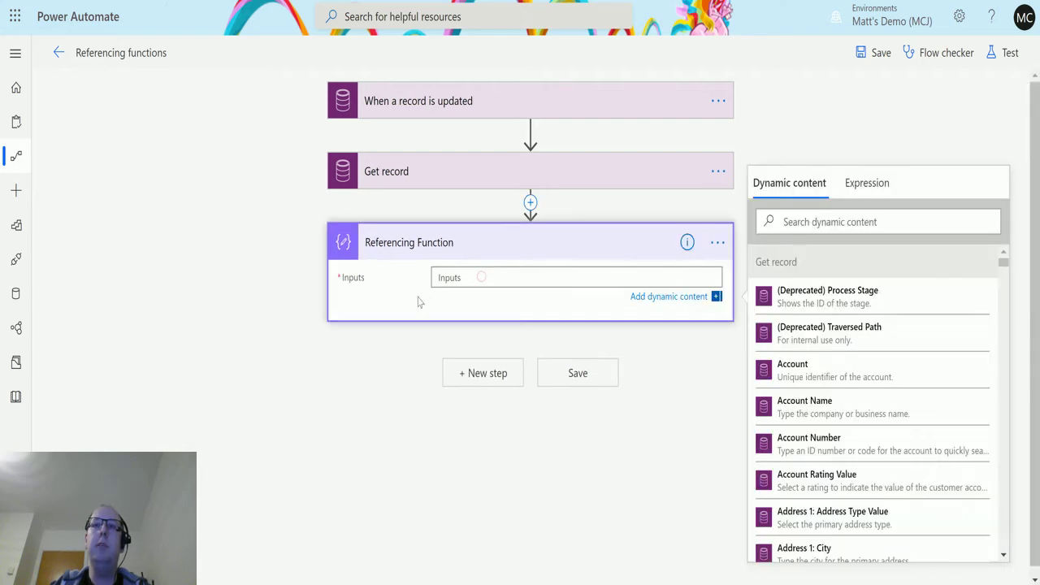
click(868, 183)
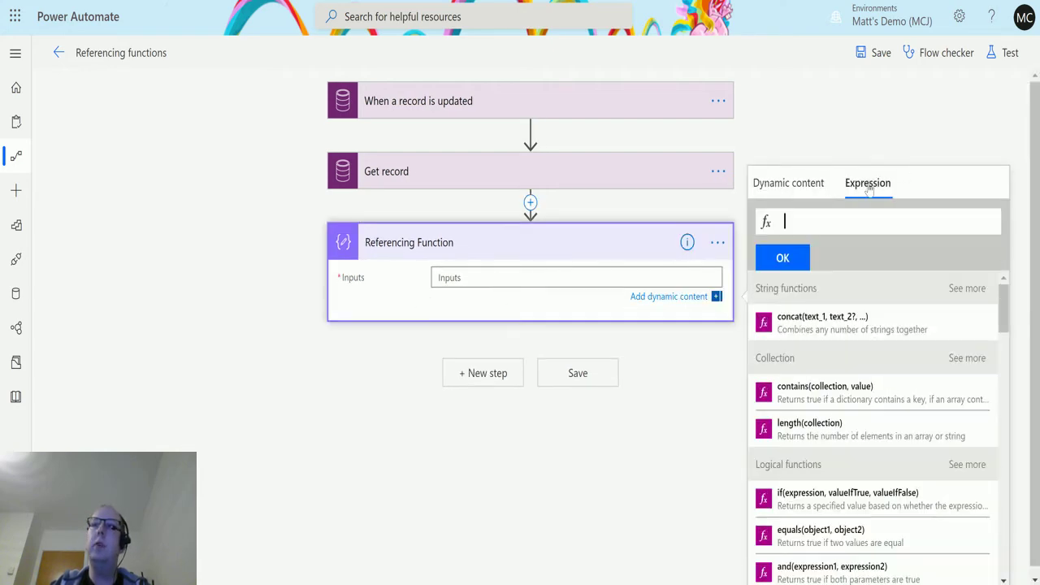
drag(1004, 307, 1007, 464)
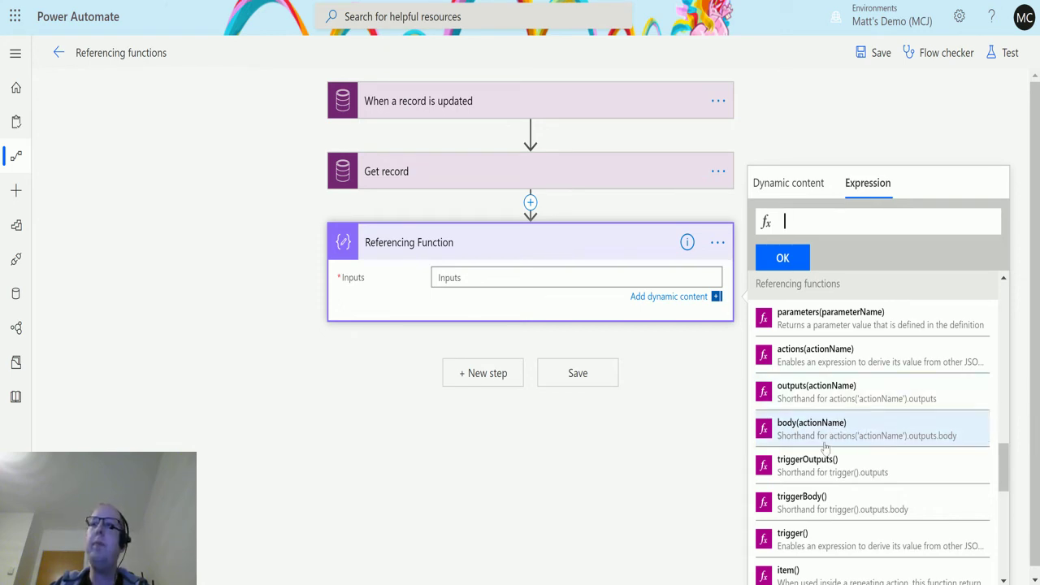
- Enter body('Get record') with .createdon appended and insert it into the Inputs
click(821, 438)
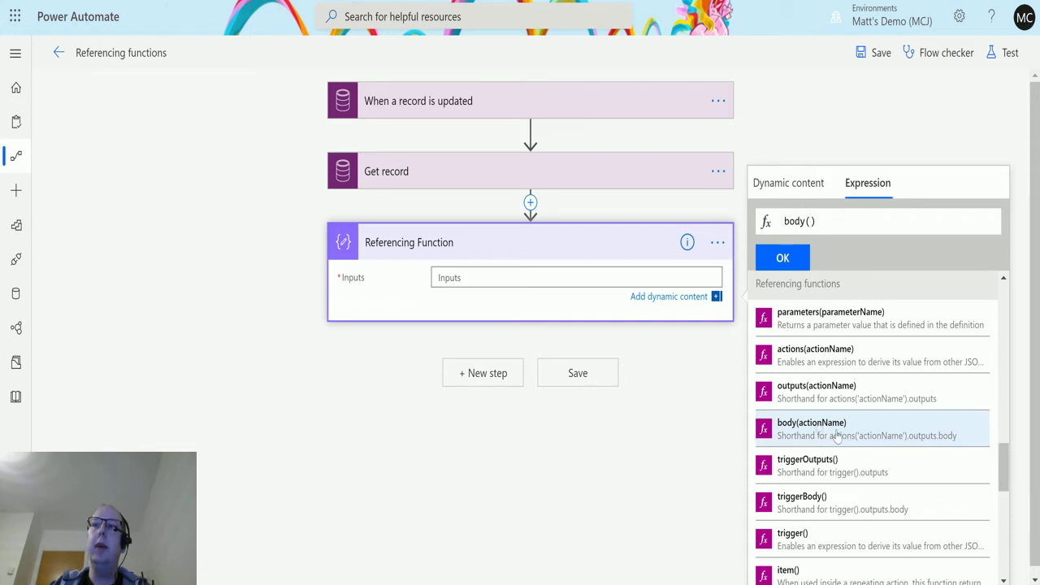
text(')
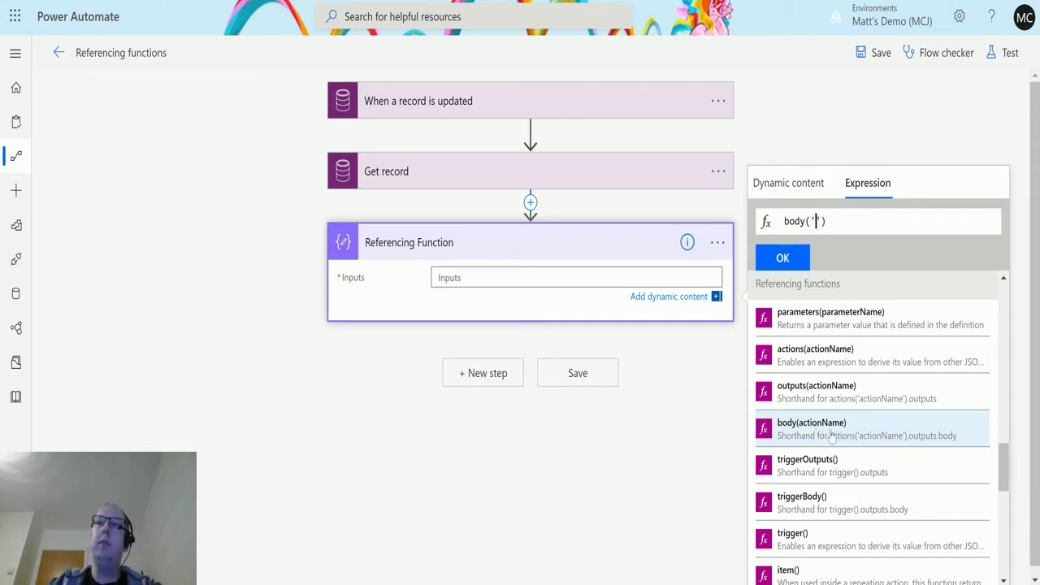
text(Get )
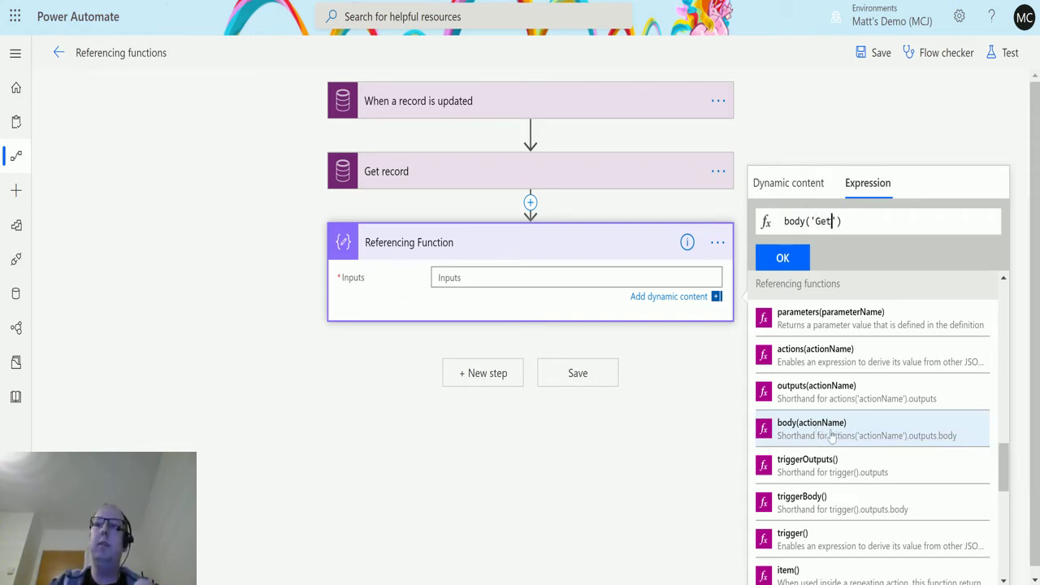
text(record)
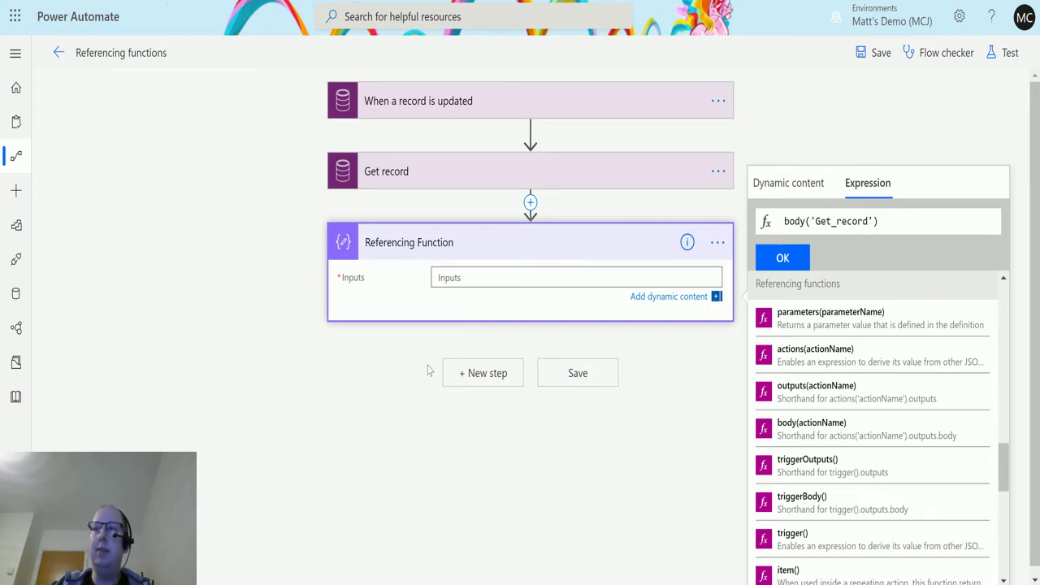
click(900, 221)
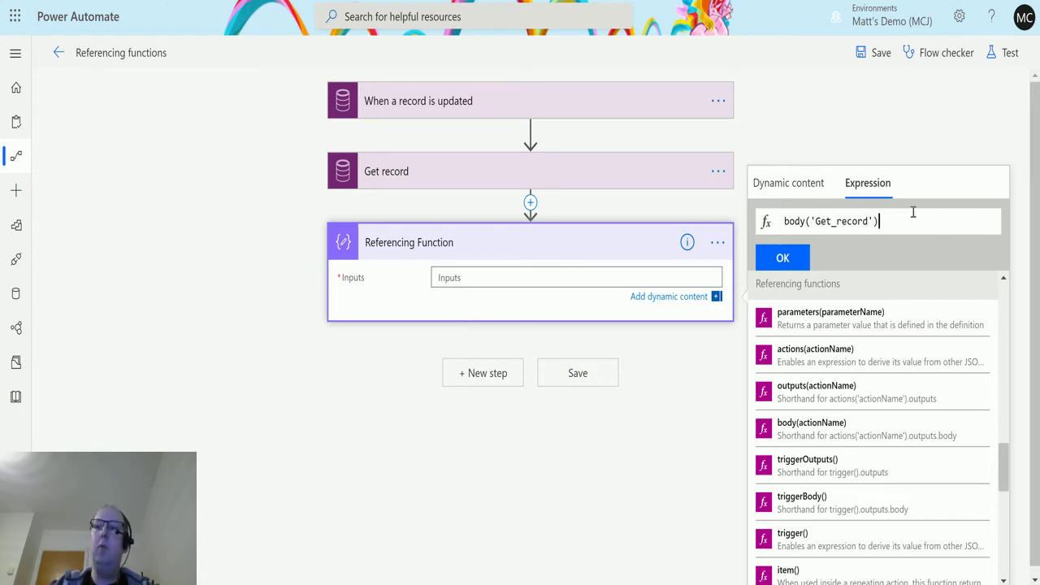
text(.crea)
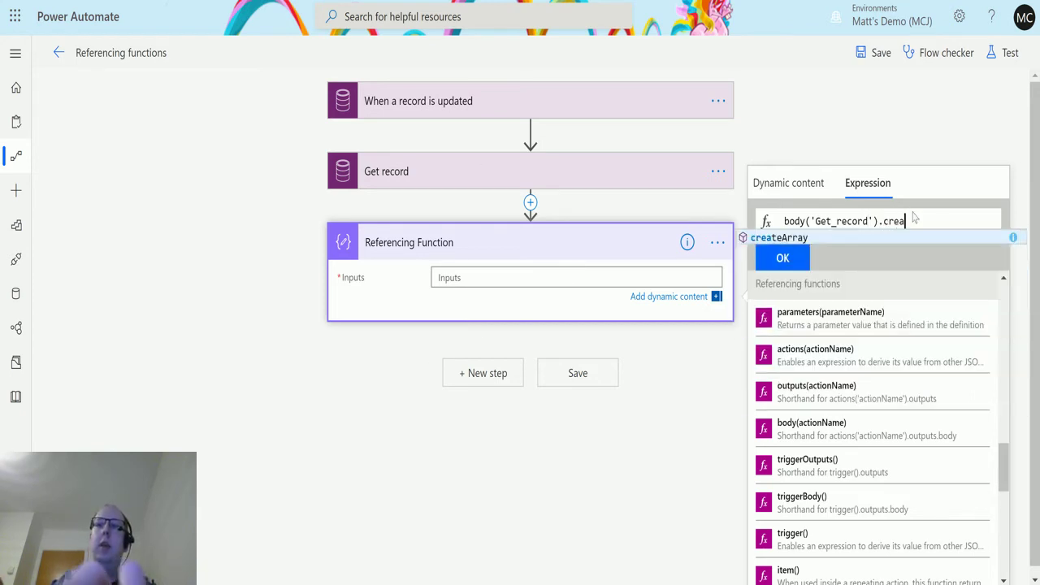
text(tedon)
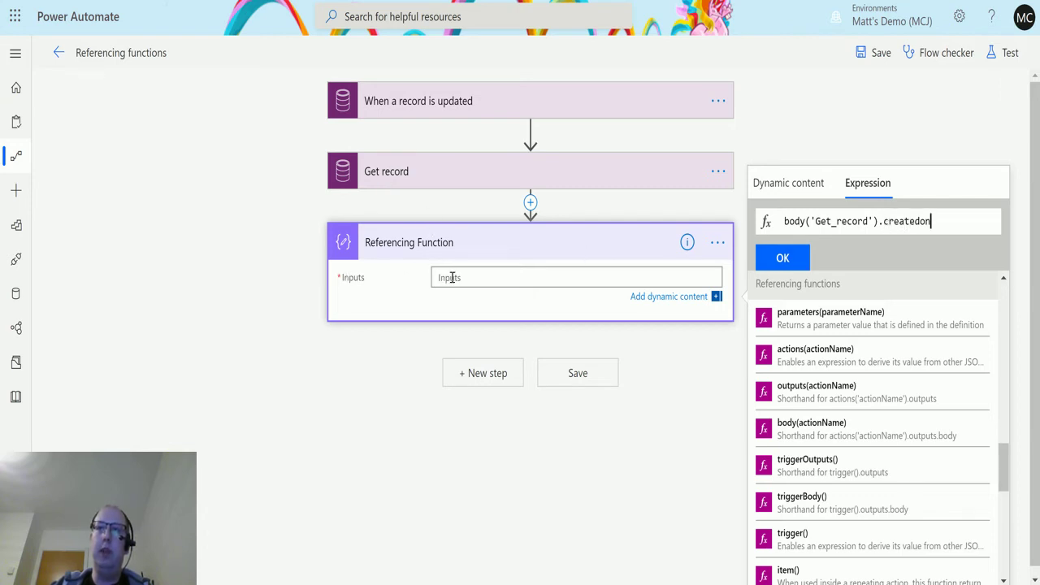
click(804, 262)
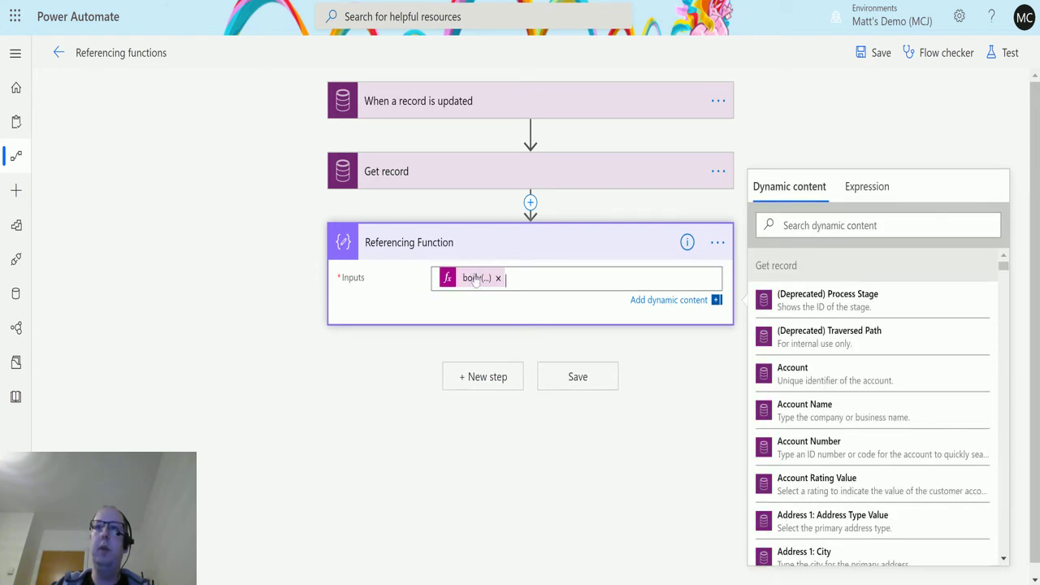
- Save and test the flow using the trigger data from the run 6 minutes ago
click(1010, 52)
click(829, 120)
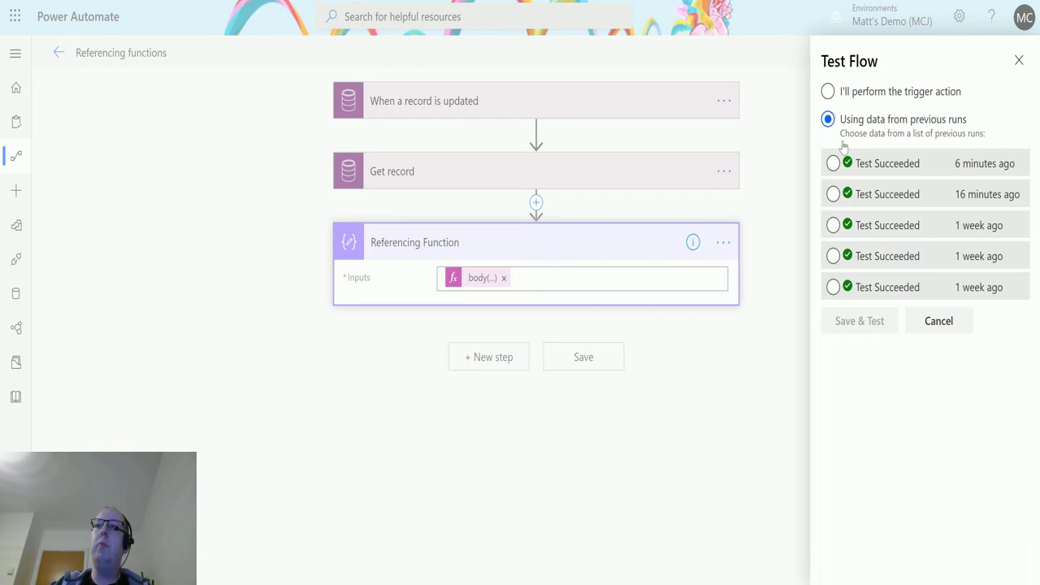
click(832, 164)
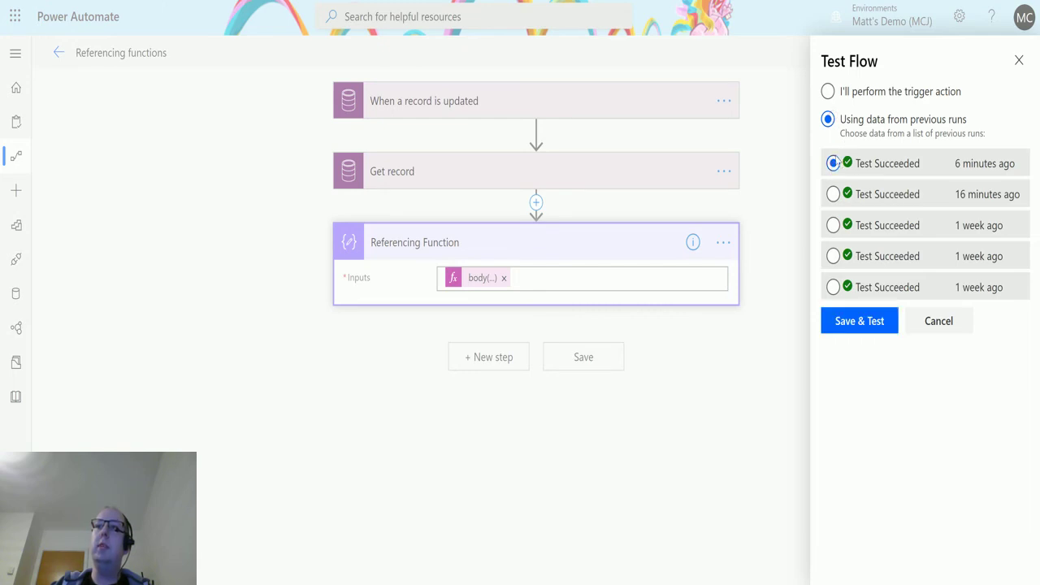
click(867, 323)
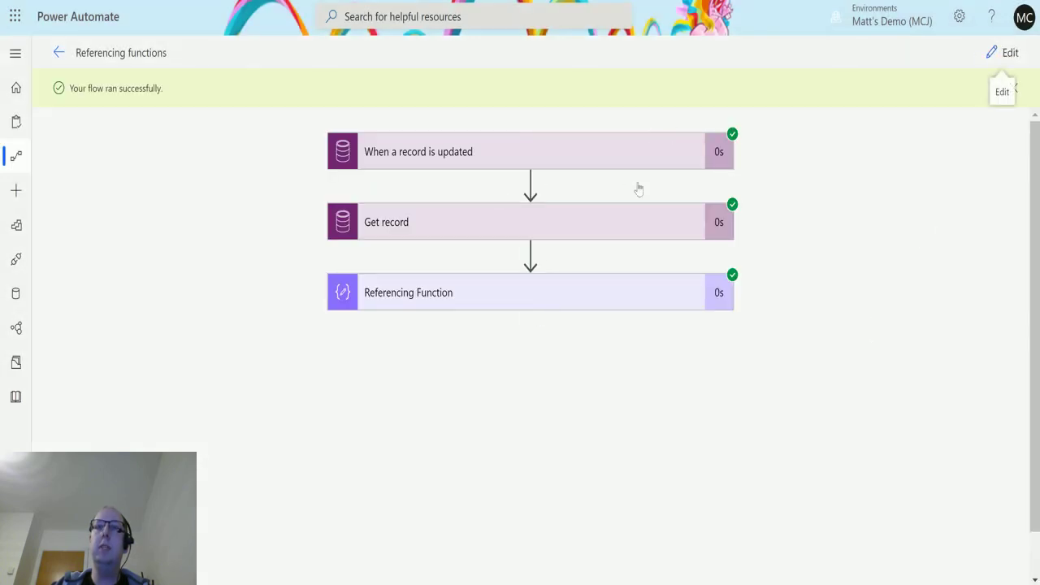
- In Get record's output body, locate and highlight the createdon value 2019-11-05T19:56:11Z
click(529, 226)
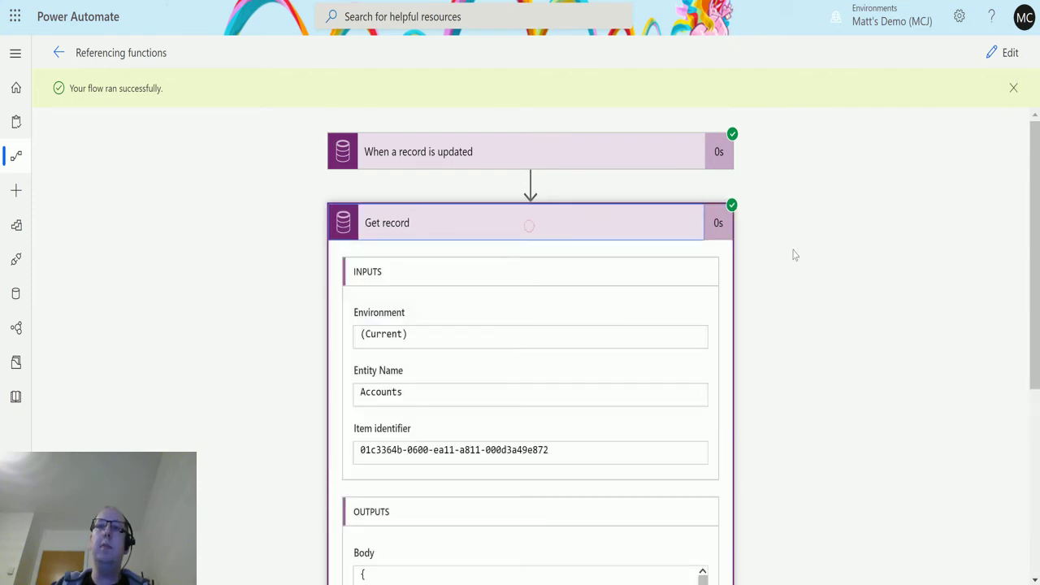
scroll(800, 258, down, 1)
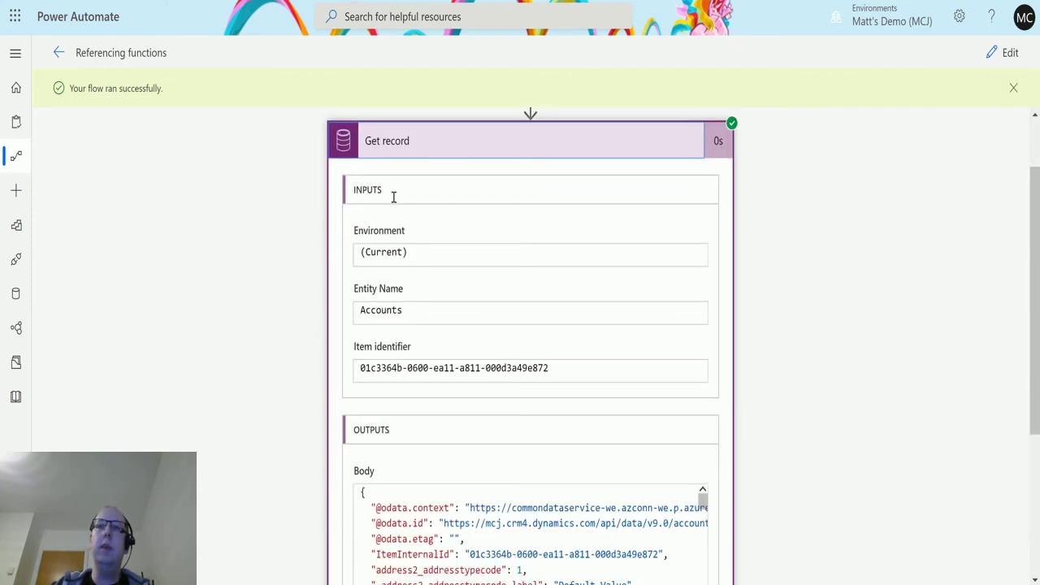
scroll(464, 290, down, 2)
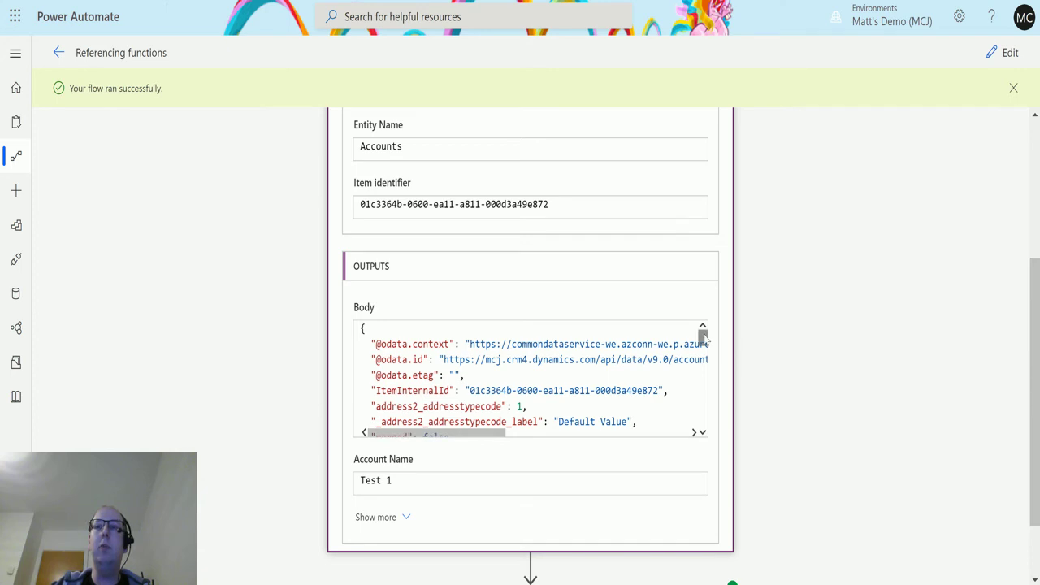
drag(704, 330, 703, 342)
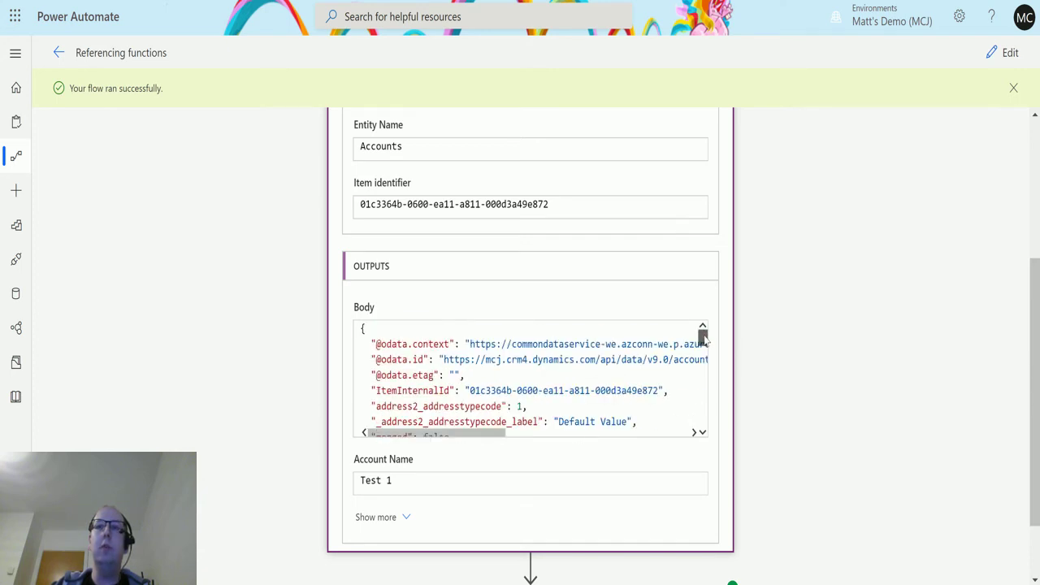
right_click(708, 432)
scroll(703, 430, down, 4)
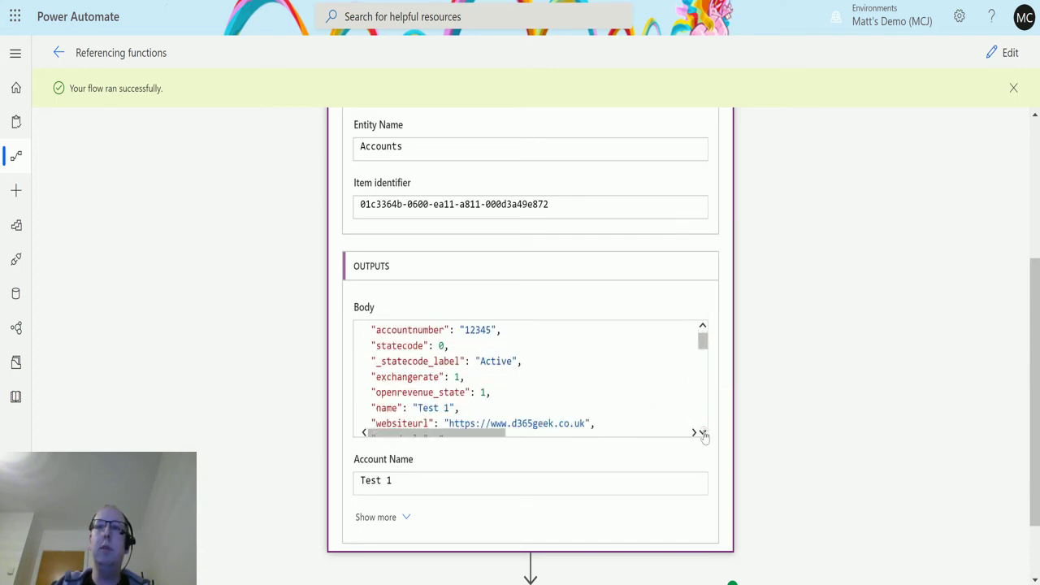
scroll(703, 435, down, 4)
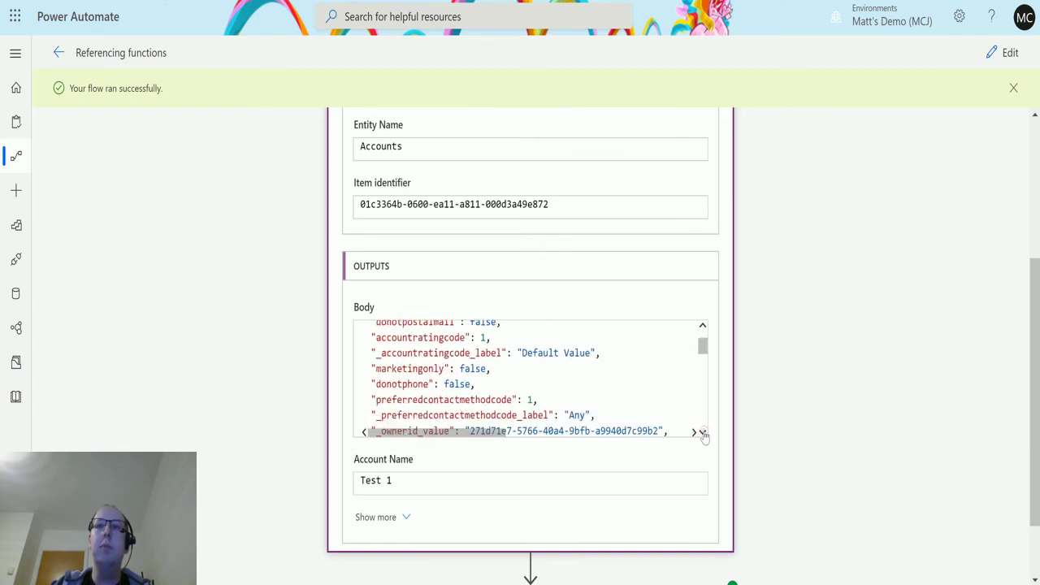
scroll(704, 434, down, 4)
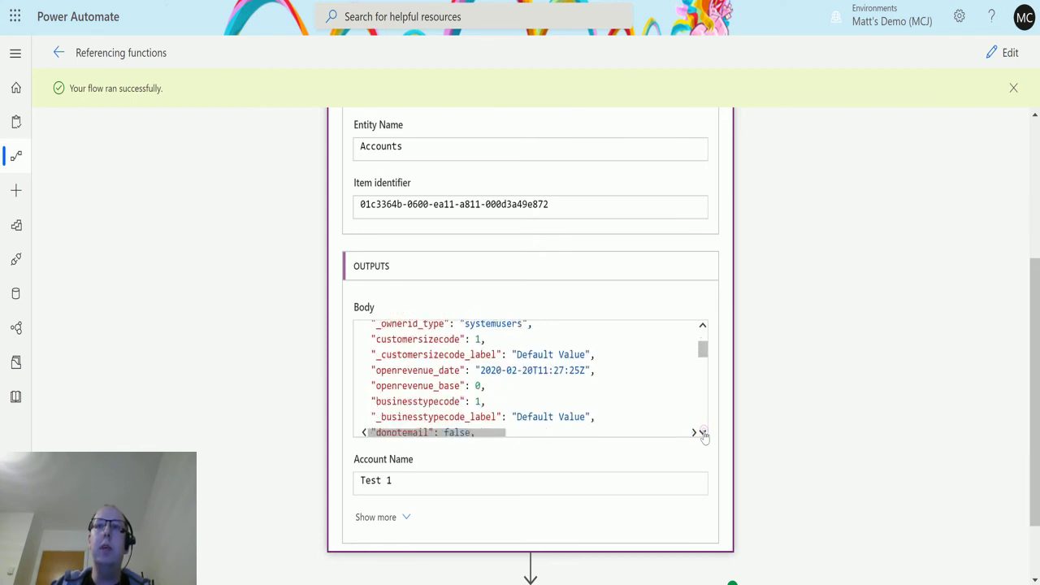
scroll(704, 435, down, 5)
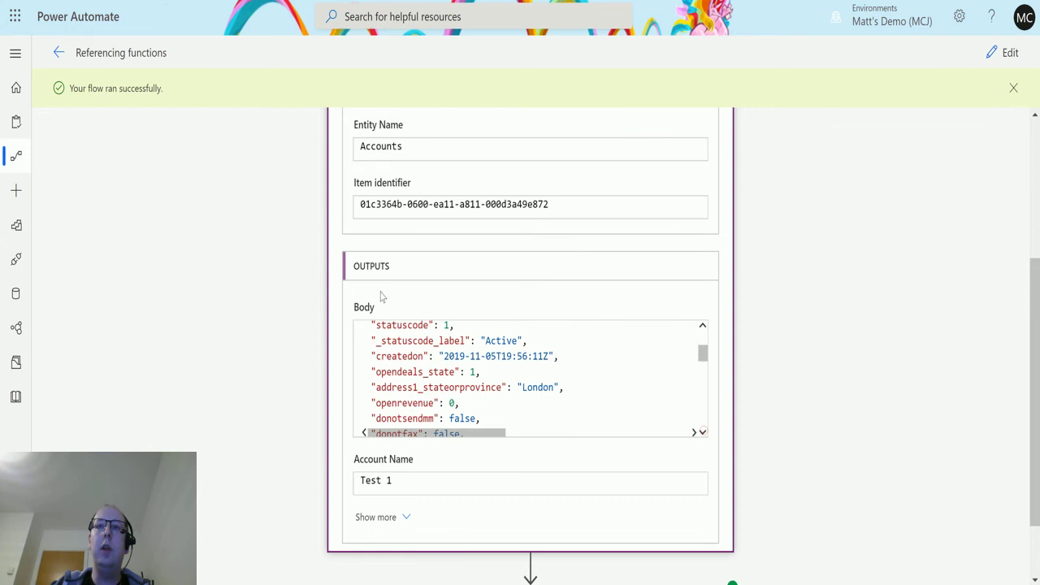
drag(372, 358, 558, 356)
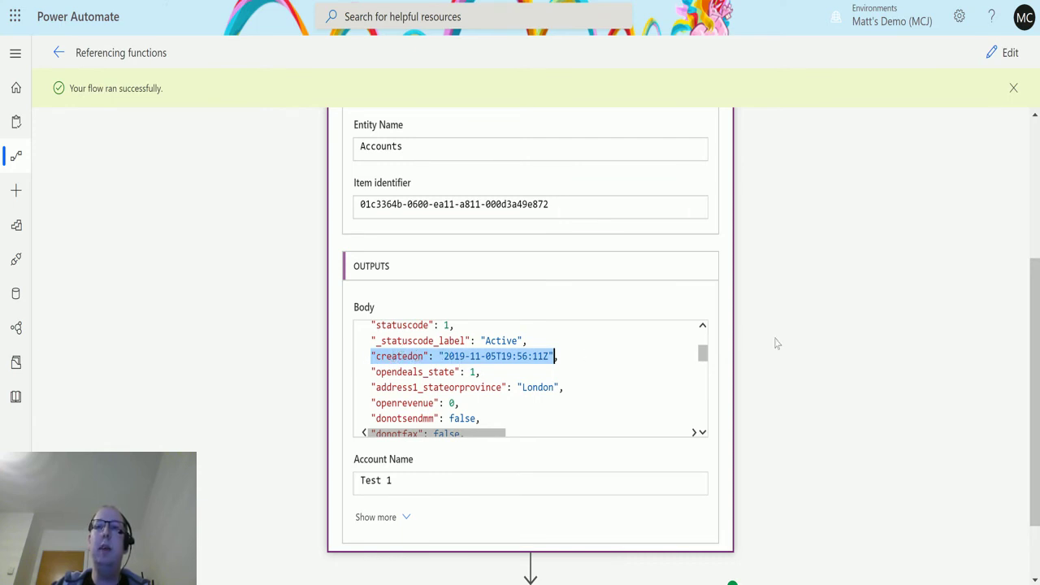
- Check the Referencing Function run's input shows 2019-11-05T19:56:11Z, then switch the flow to edit mode
scroll(748, 353, down, 1)
click(488, 530)
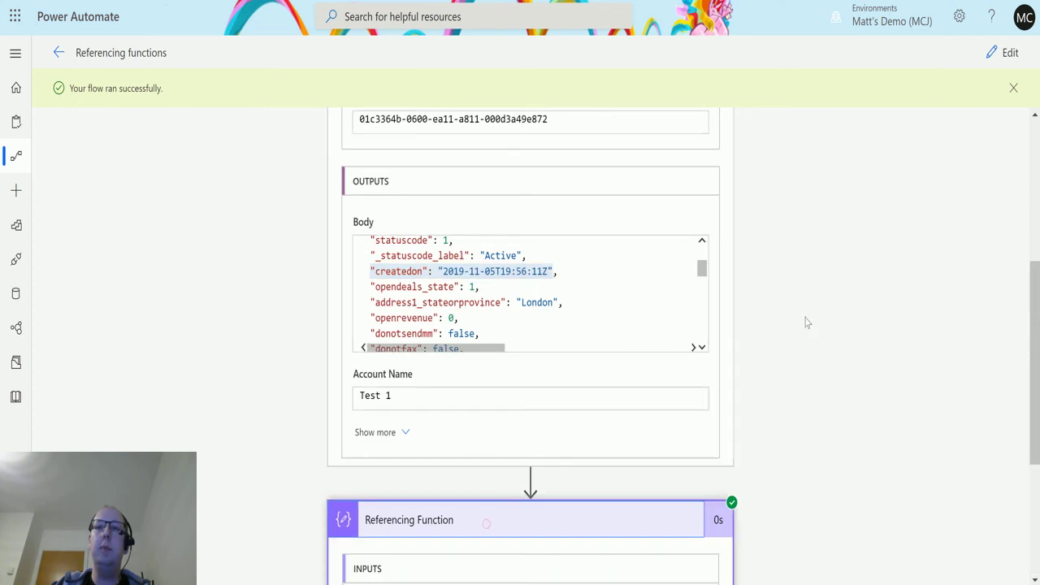
scroll(483, 436, down, 1)
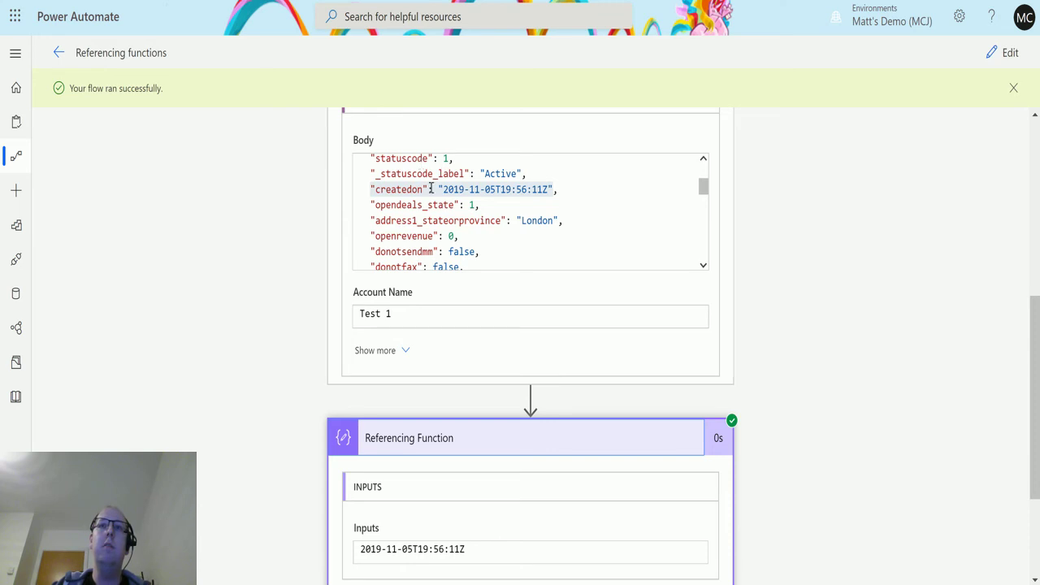
scroll(466, 508, down, 1)
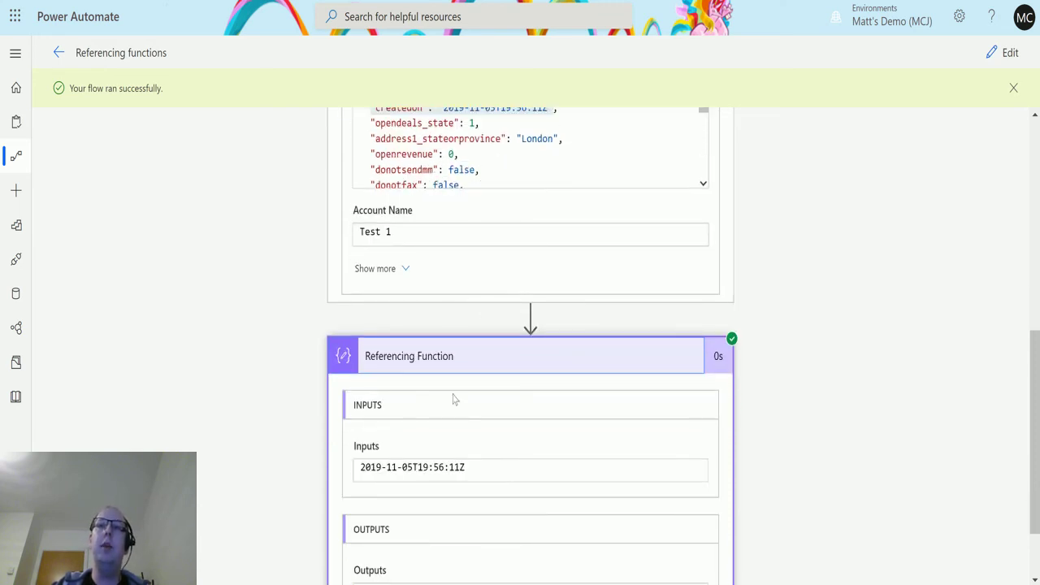
scroll(487, 383, up, 1)
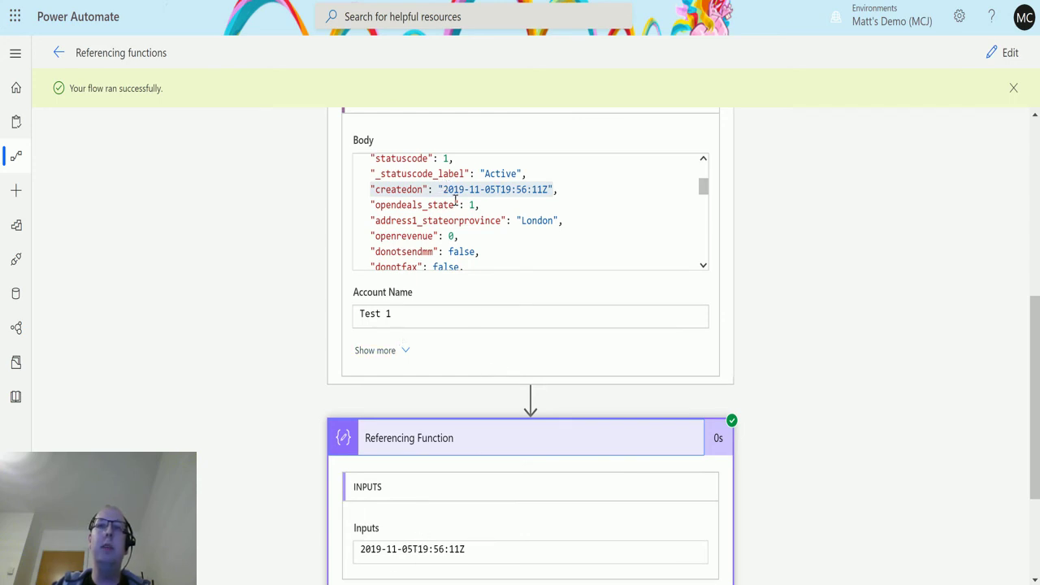
click(1004, 54)
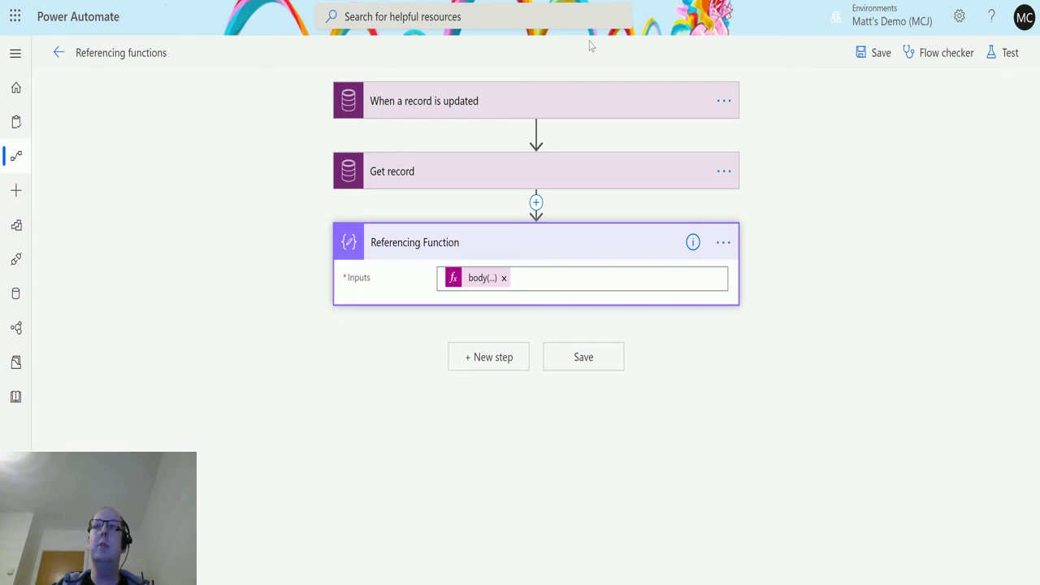
- Return to the flow details, reopen the editor and expand the Referencing Function step
click(59, 53)
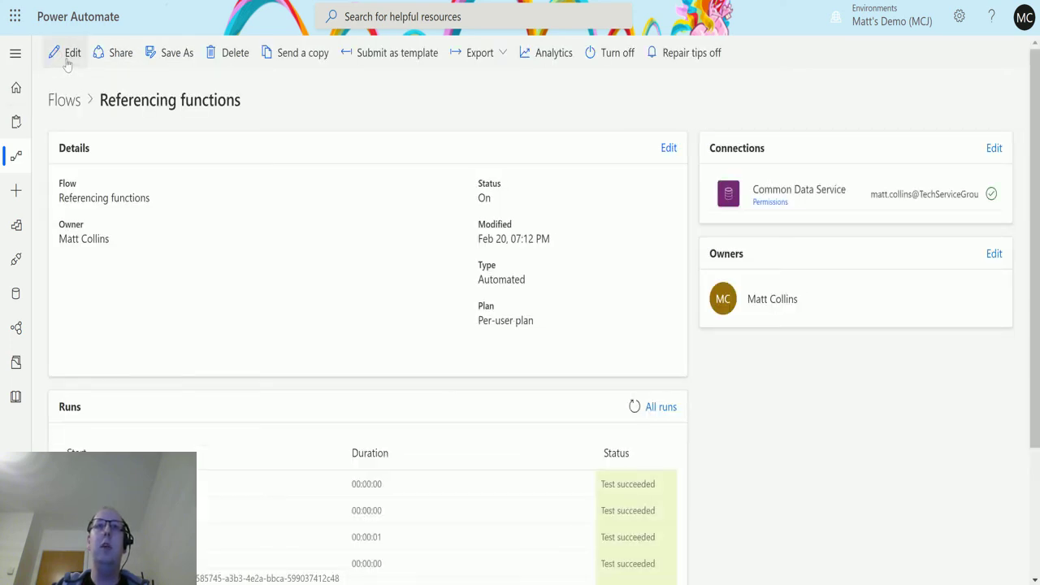
click(70, 54)
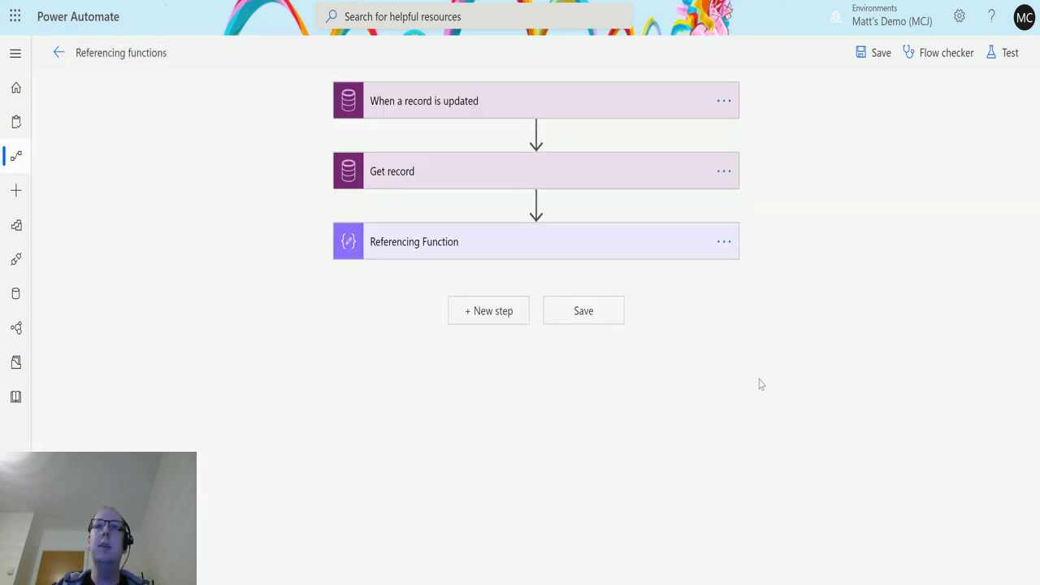
click(635, 248)
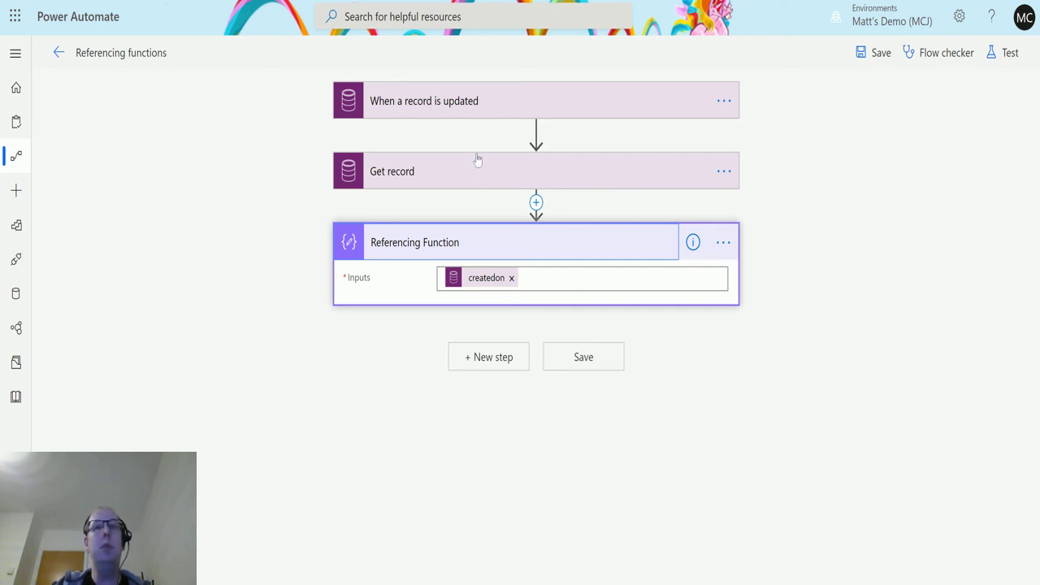
- Show Get record's dynamic content fields, such as Account and Account Name, for the Inputs field
click(655, 284)
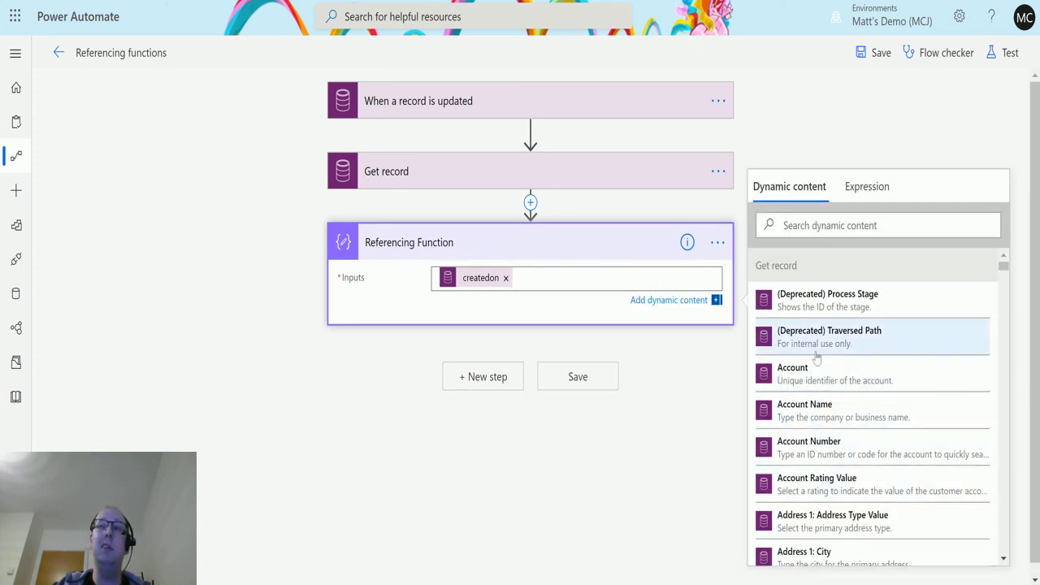